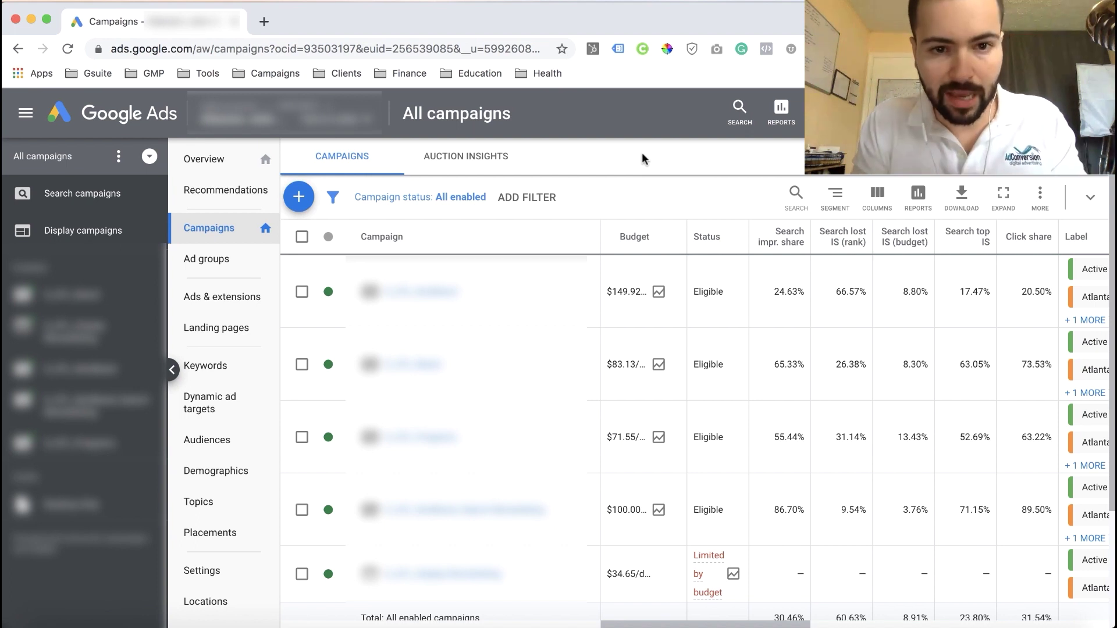
Step: Open the Auction Insights report for all campaigns, sorted by impression share
{"action": "left_click", "coordinate": [468, 165]}
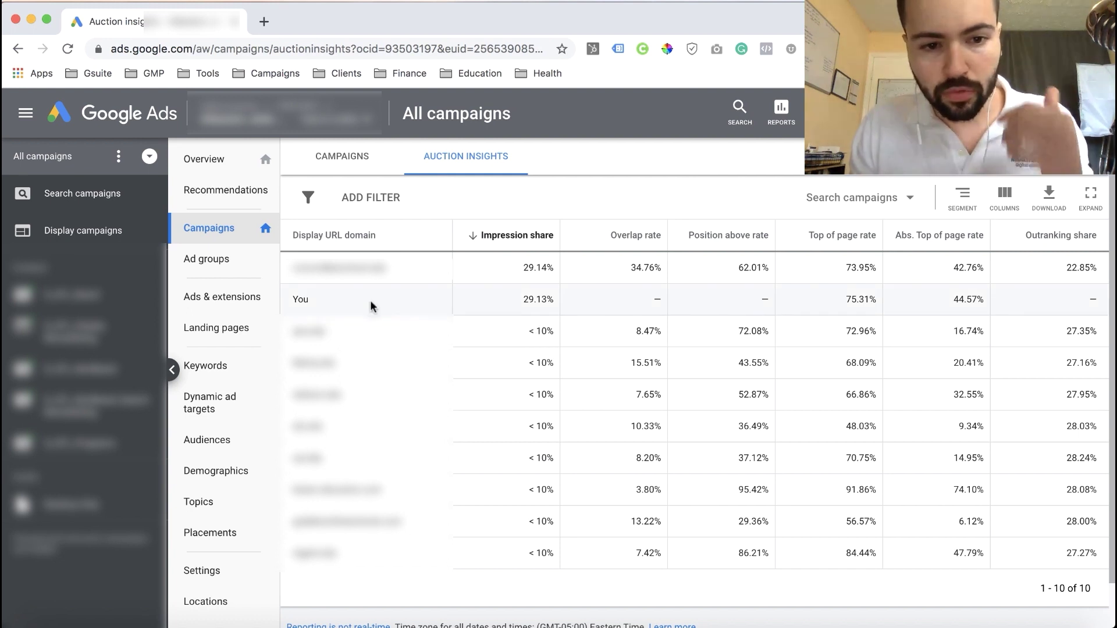
Step: Highlight your own 29.13% impression share in the competitor table
{"action": "left_click_drag", "start_coordinate": [504, 300], "coordinate": [556, 300]}
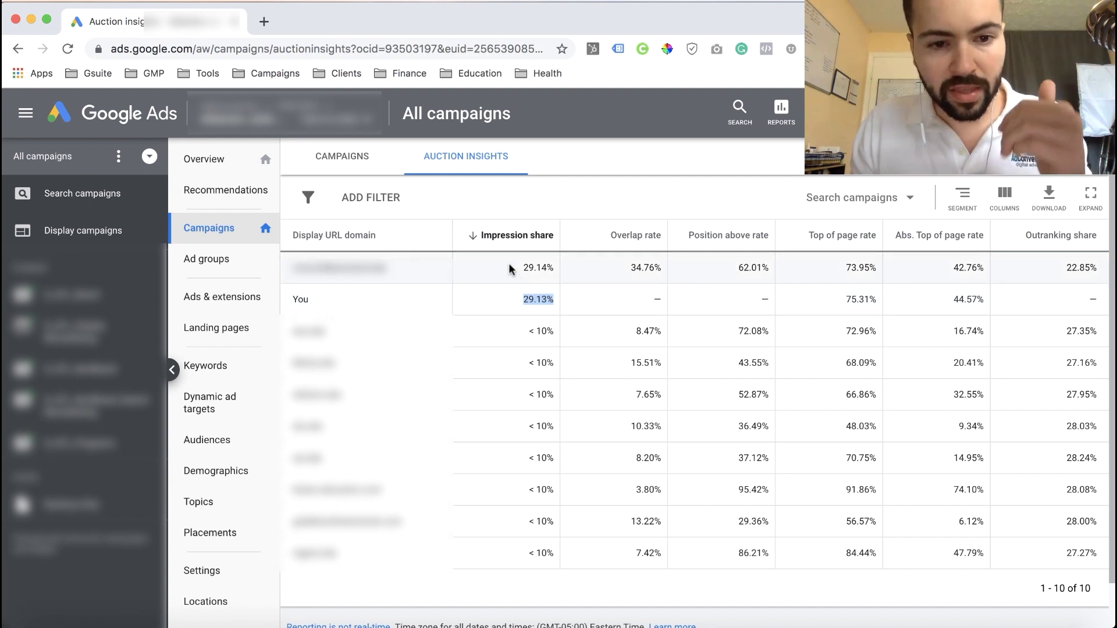
{"action": "left_click_drag", "start_coordinate": [511, 267], "coordinate": [558, 267]}
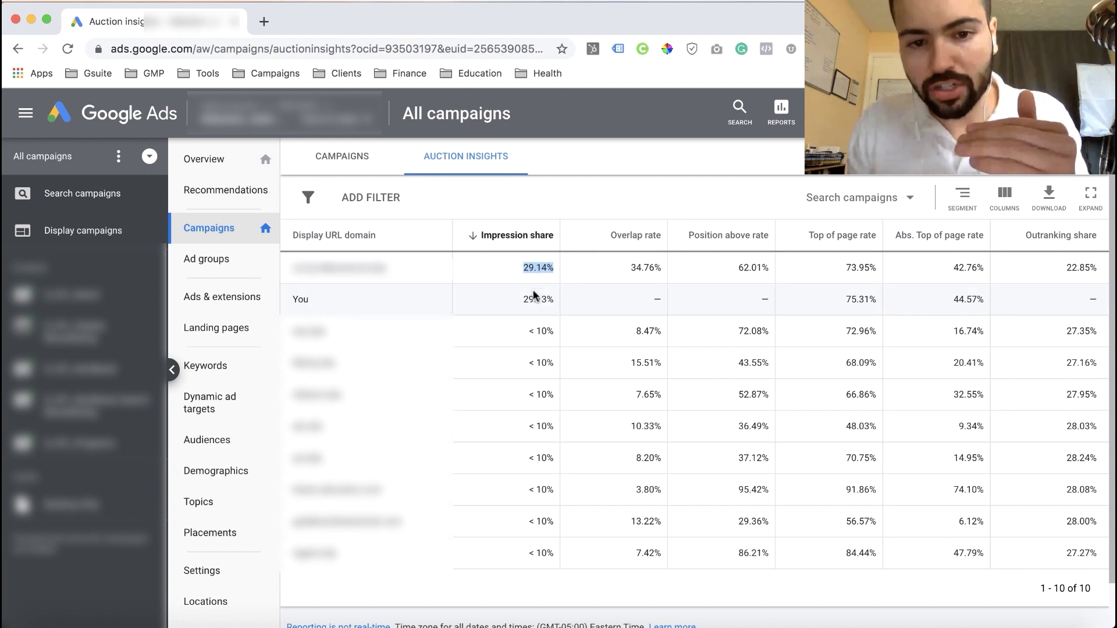
{"action": "left_click_drag", "start_coordinate": [506, 301], "coordinate": [552, 270]}
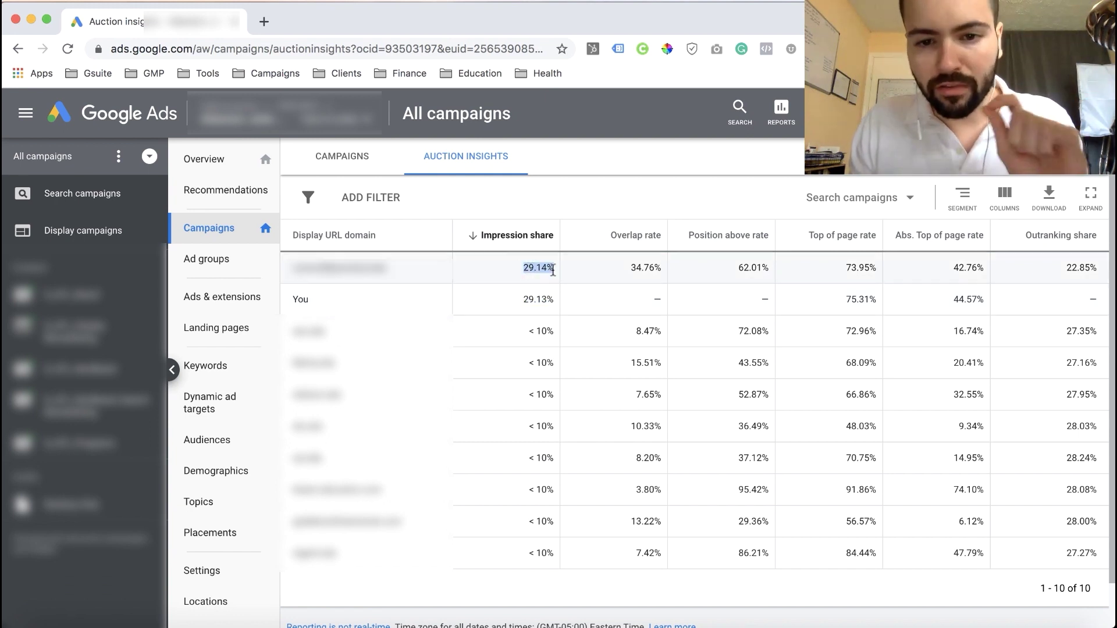
{"action": "left_click", "coordinate": [840, 300]}
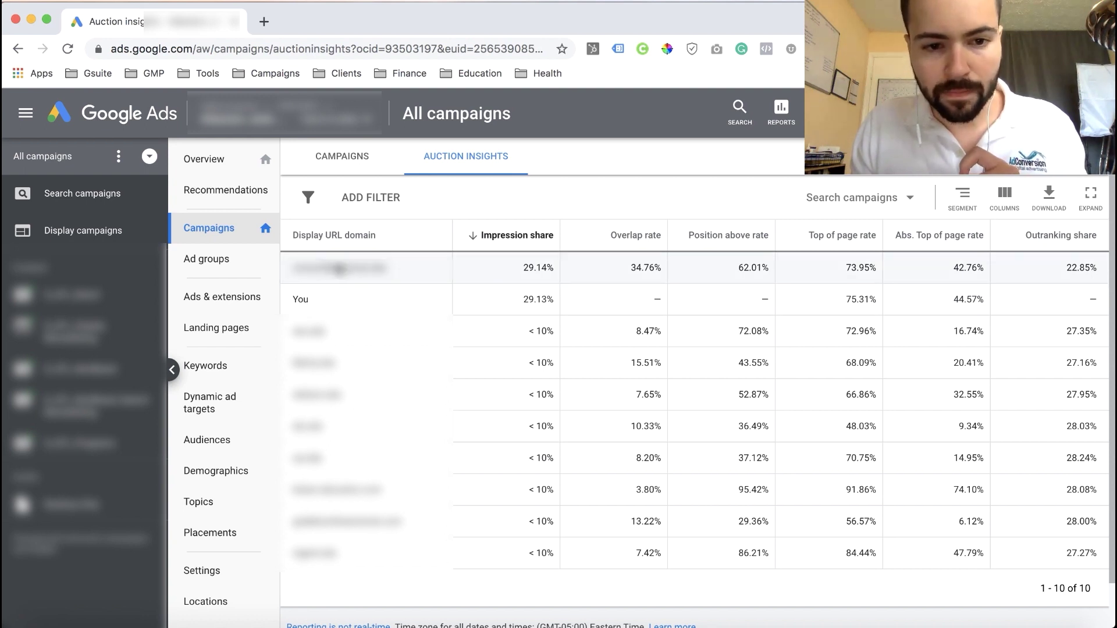
{"action": "left_click_drag", "start_coordinate": [827, 272], "coordinate": [879, 272]}
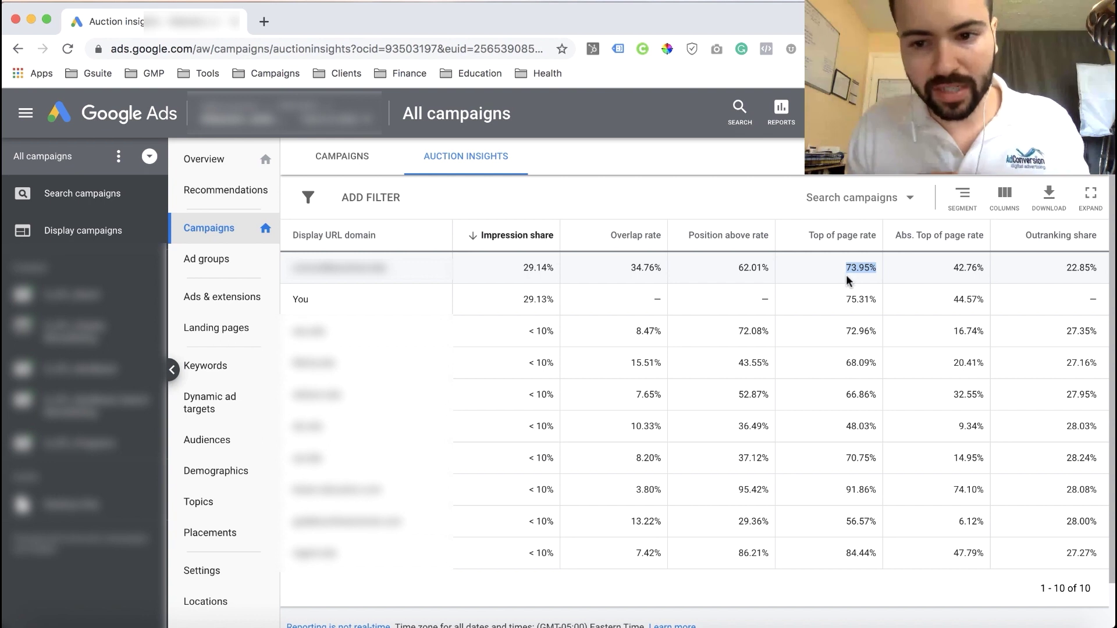
{"action": "left_click", "coordinate": [839, 295]}
{"action": "left_click_drag", "start_coordinate": [836, 299], "coordinate": [880, 301]}
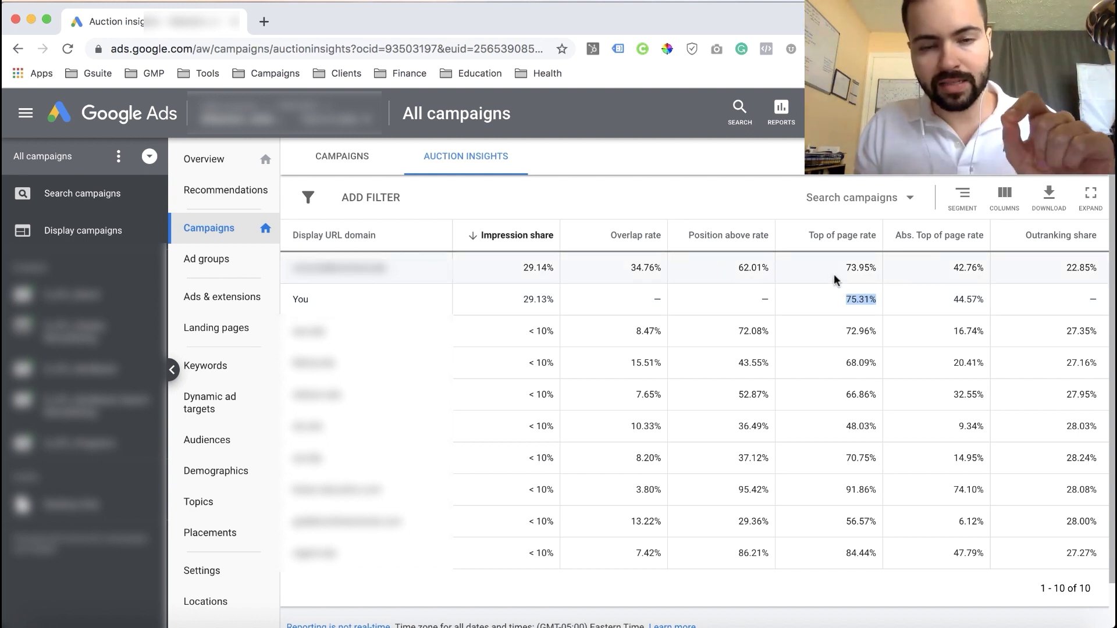
{"action": "left_click", "coordinate": [849, 297]}
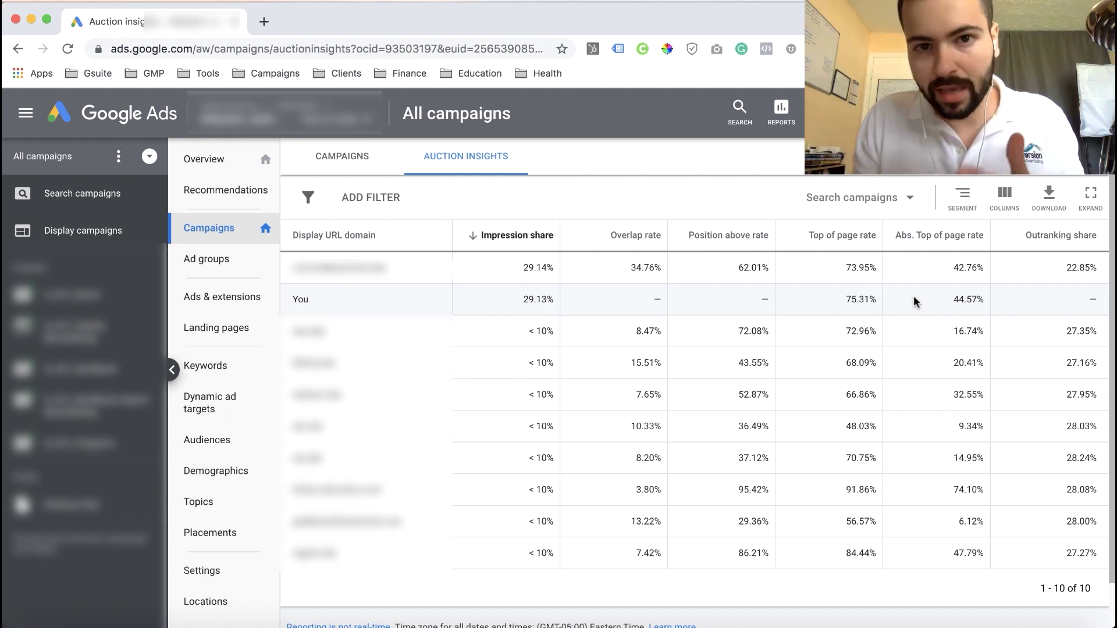
{"action": "left_click_drag", "start_coordinate": [931, 307], "coordinate": [989, 308]}
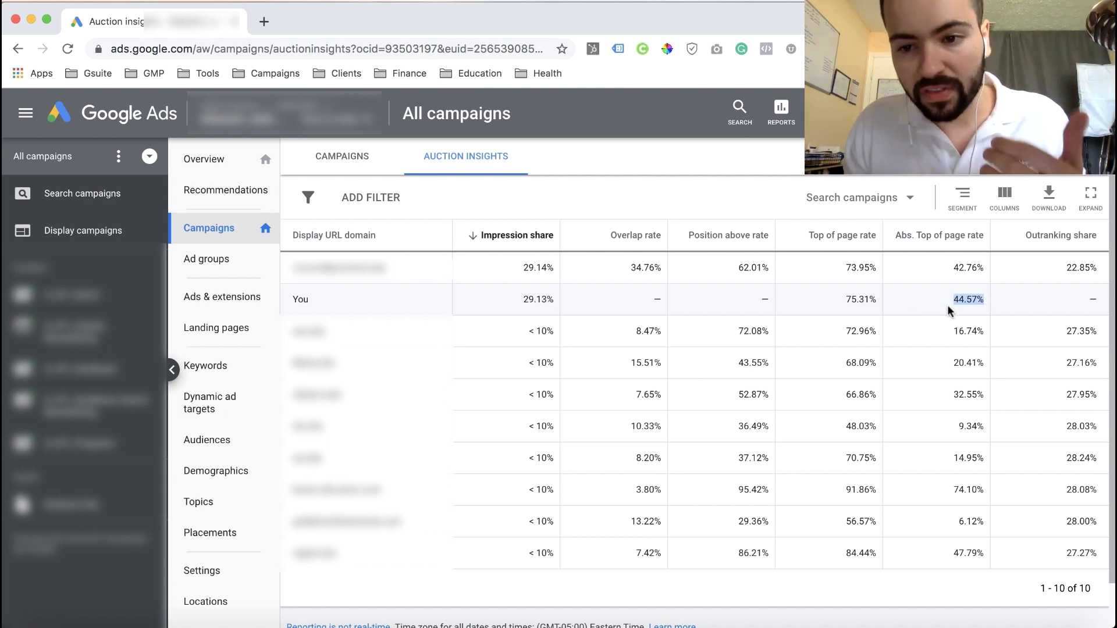
{"action": "left_click_drag", "start_coordinate": [952, 269], "coordinate": [979, 263]}
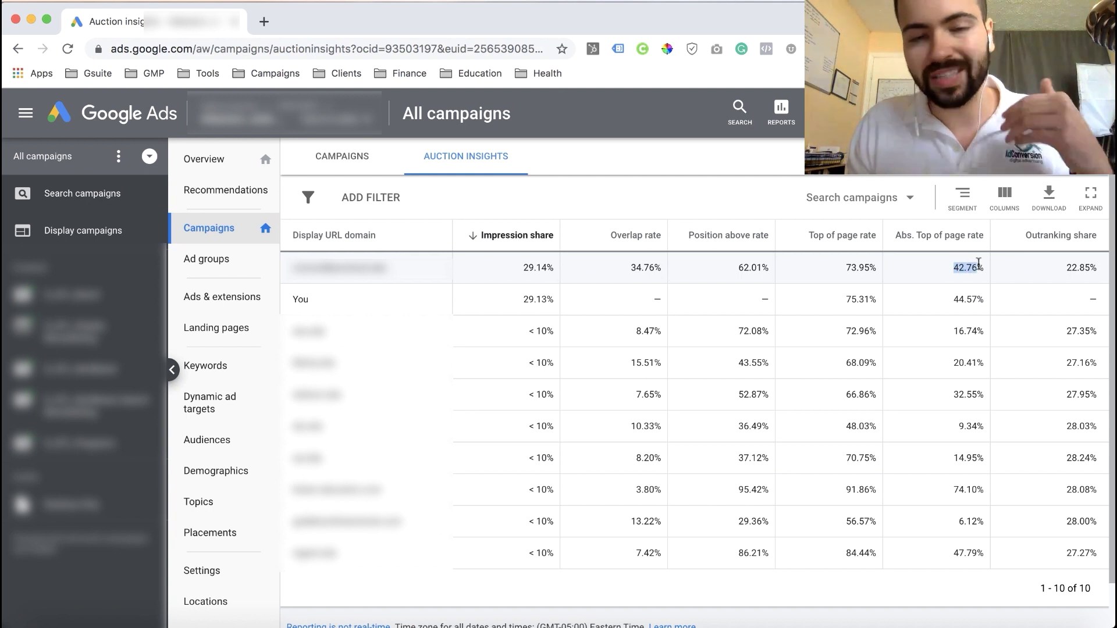
{"action": "left_click", "coordinate": [923, 263]}
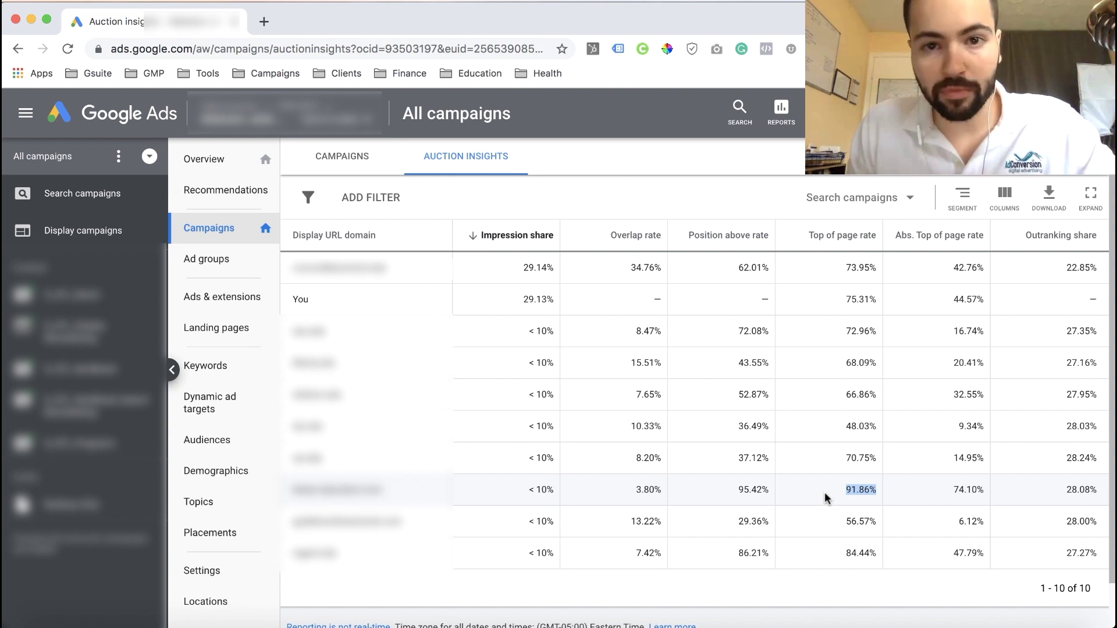
{"action": "left_click_drag", "start_coordinate": [846, 299], "coordinate": [876, 299]}
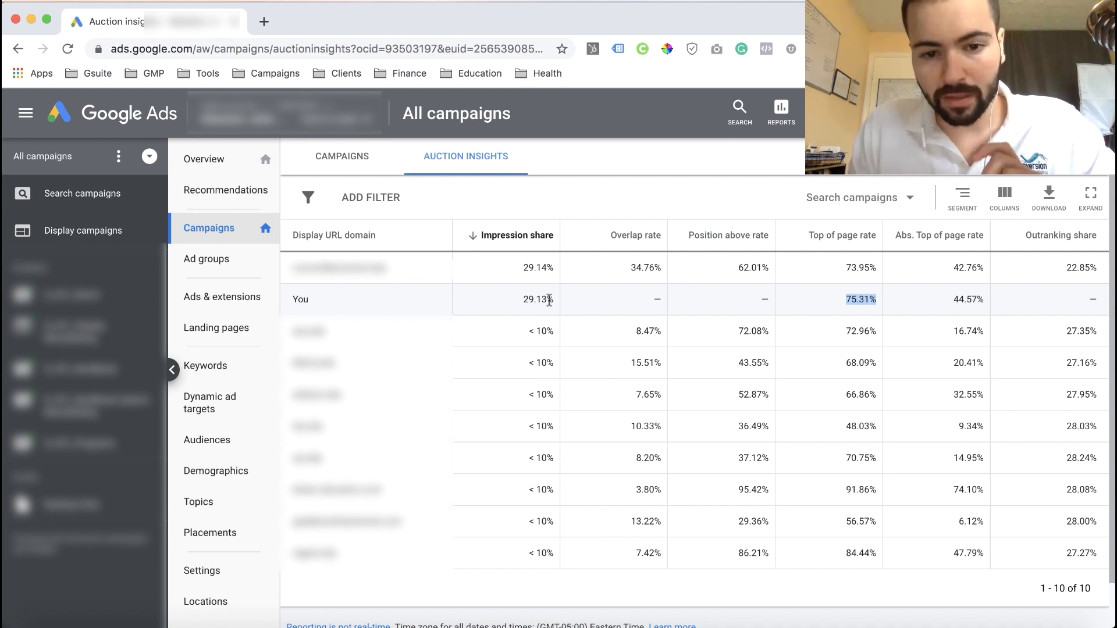
{"action": "left_click_drag", "start_coordinate": [525, 299], "coordinate": [554, 299]}
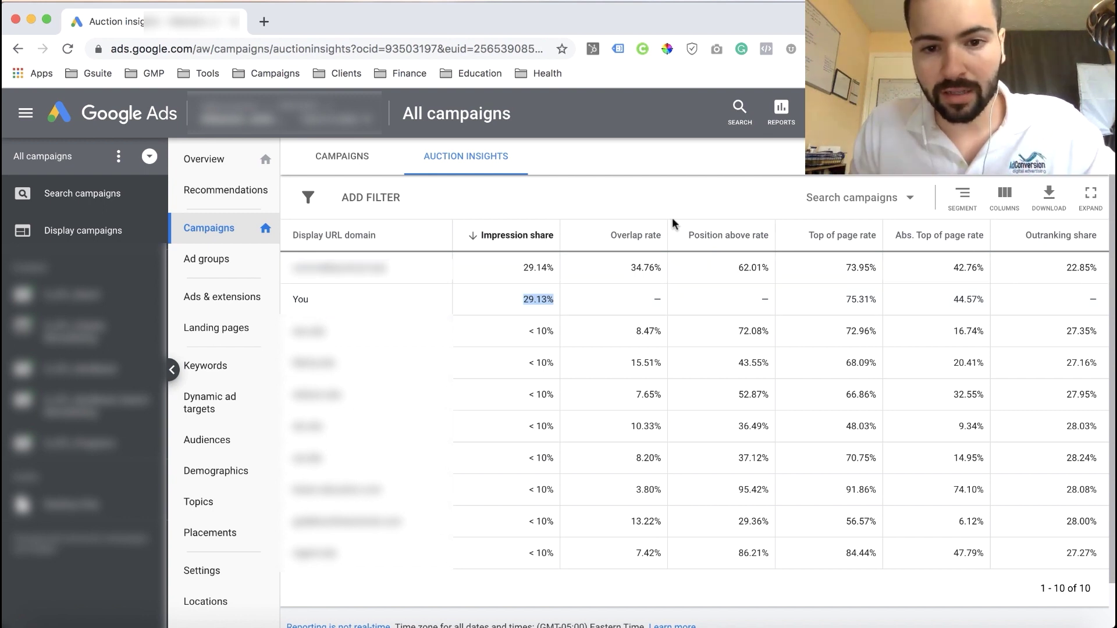
{"action": "left_click_drag", "start_coordinate": [845, 490], "coordinate": [865, 491]}
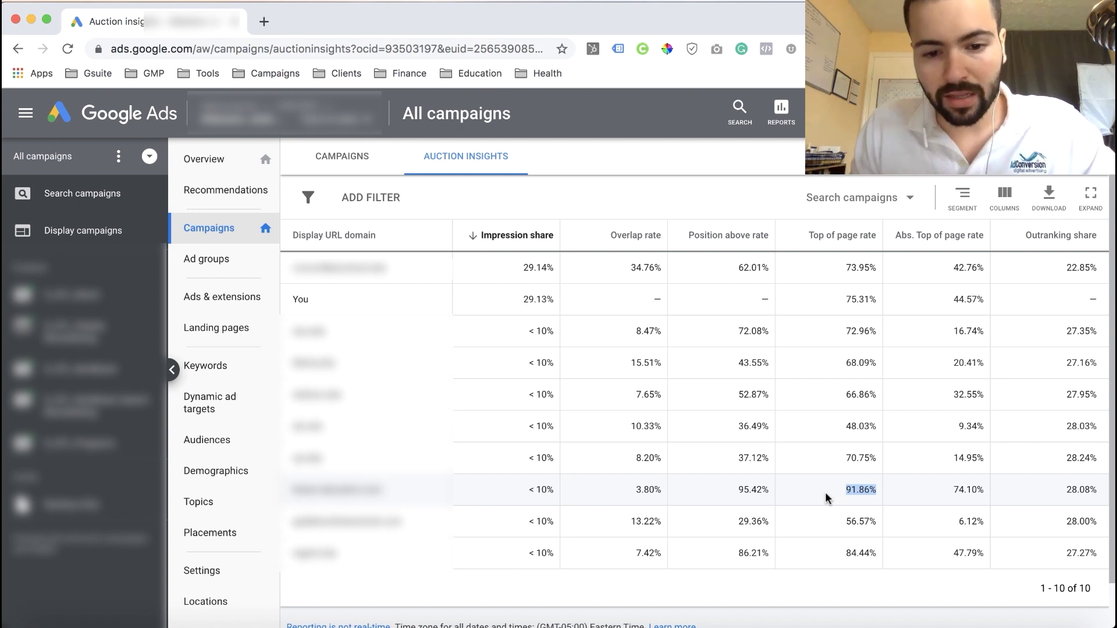
{"action": "triple_click", "coordinate": [541, 490]}
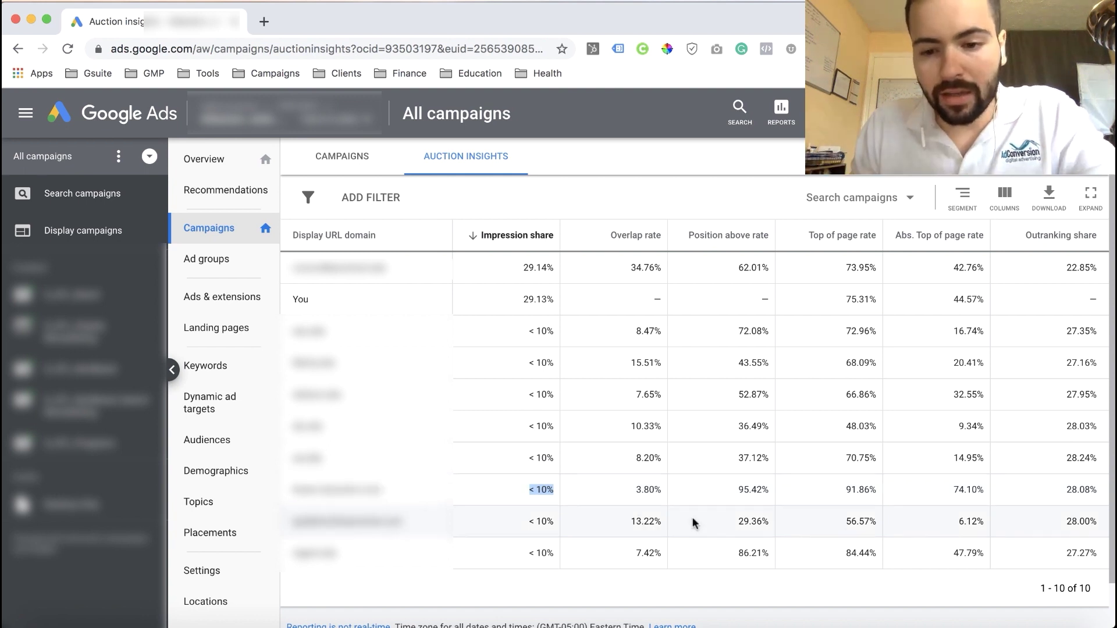
{"action": "left_click", "coordinate": [862, 489]}
{"action": "double_click", "coordinate": [861, 490]}
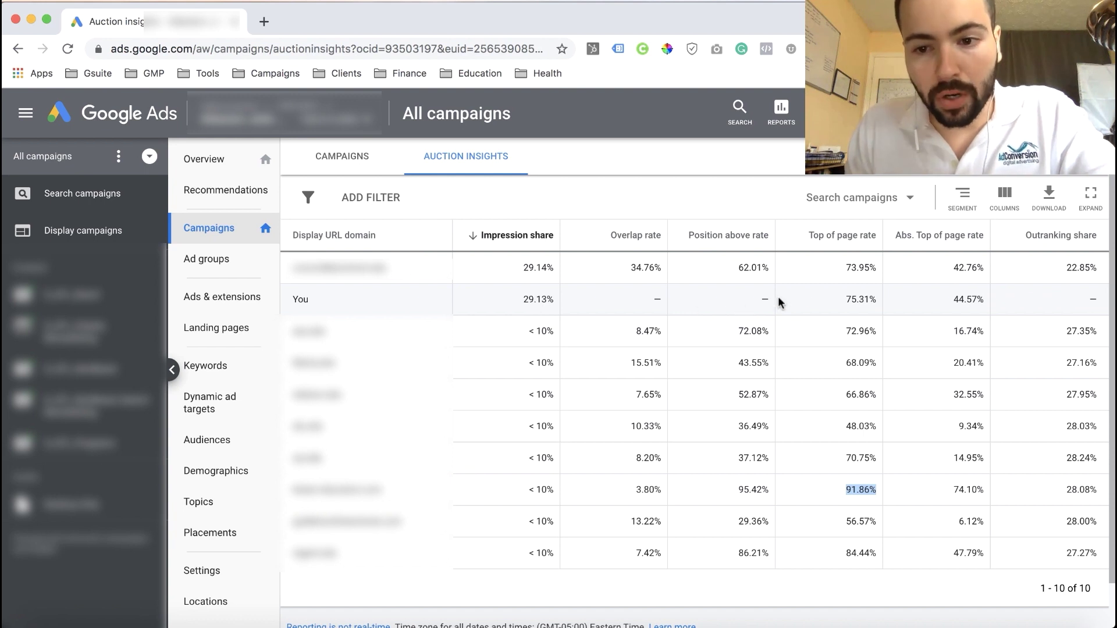
{"action": "left_click", "coordinate": [804, 296]}
{"action": "triple_click", "coordinate": [537, 268]}
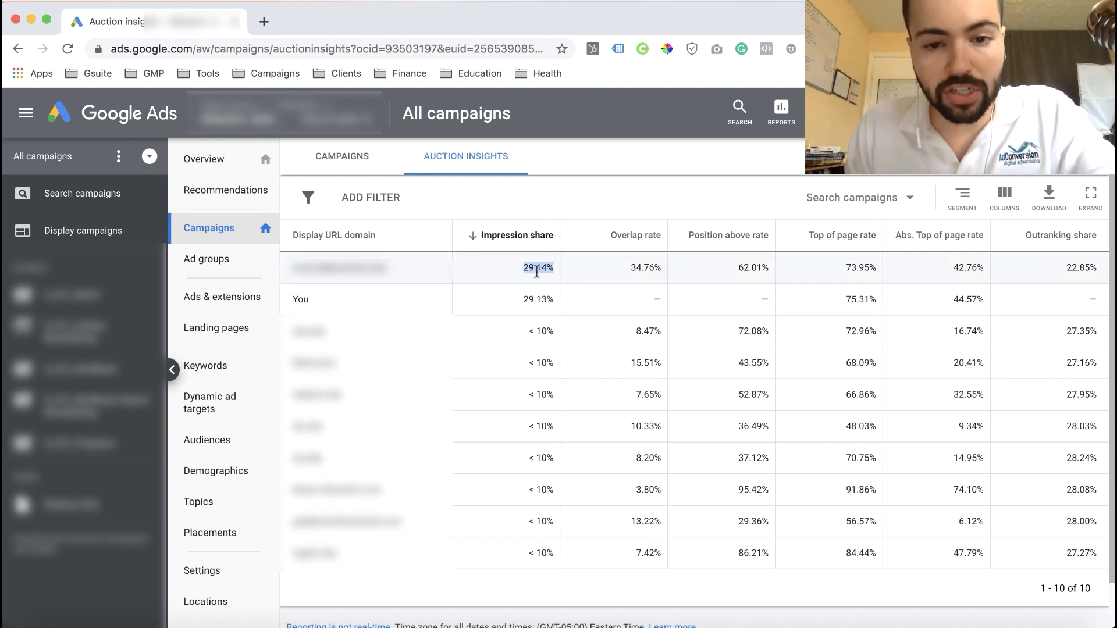
{"action": "triple_click", "coordinate": [855, 267]}
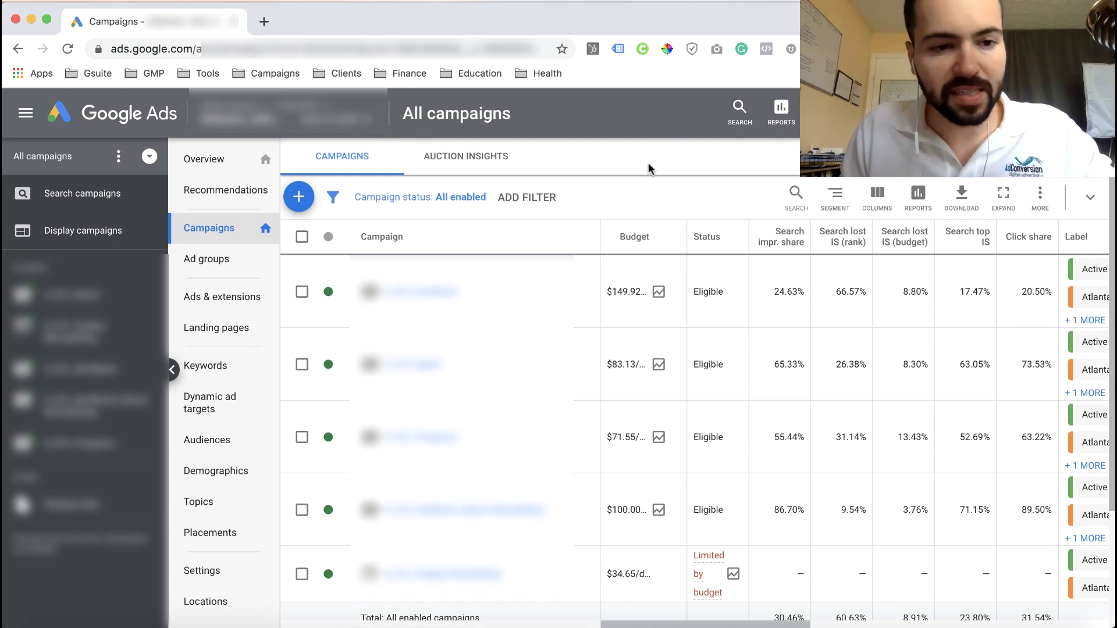
Step: Bring up the column options from the Campaigns table toolbar
{"action": "left_click", "coordinate": [877, 199]}
Step: Open the full column editor and expand the Competitive metrics category
{"action": "left_click", "coordinate": [861, 236]}
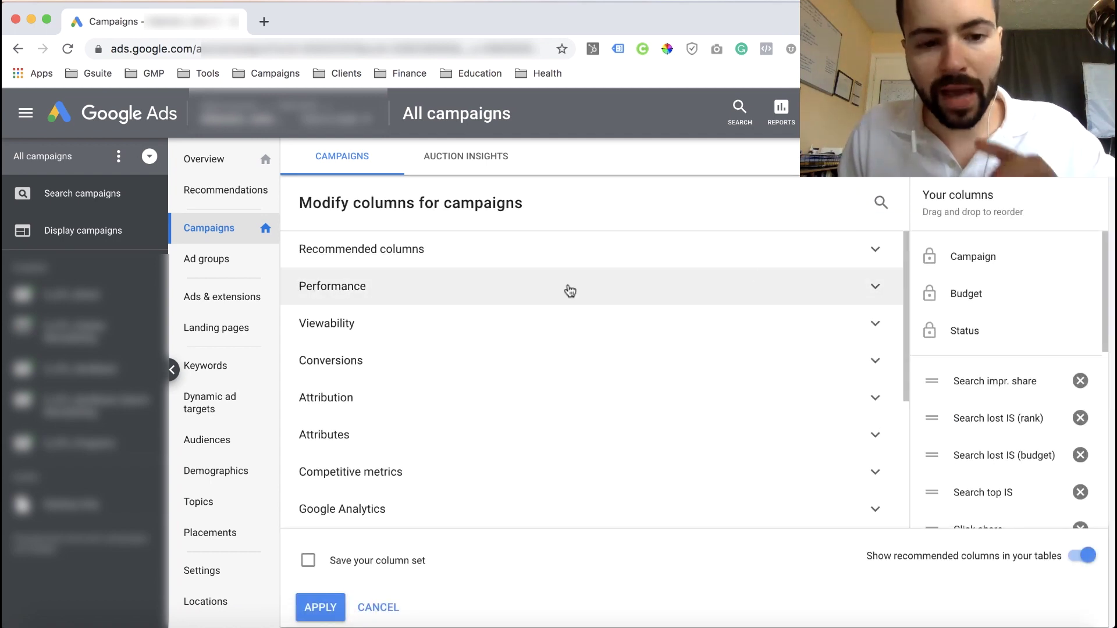
{"action": "scroll", "coordinate": [569, 289], "scroll_direction": "down", "scroll_amount": 1}
{"action": "scroll", "coordinate": [563, 279], "scroll_direction": "up", "scroll_amount": 1}
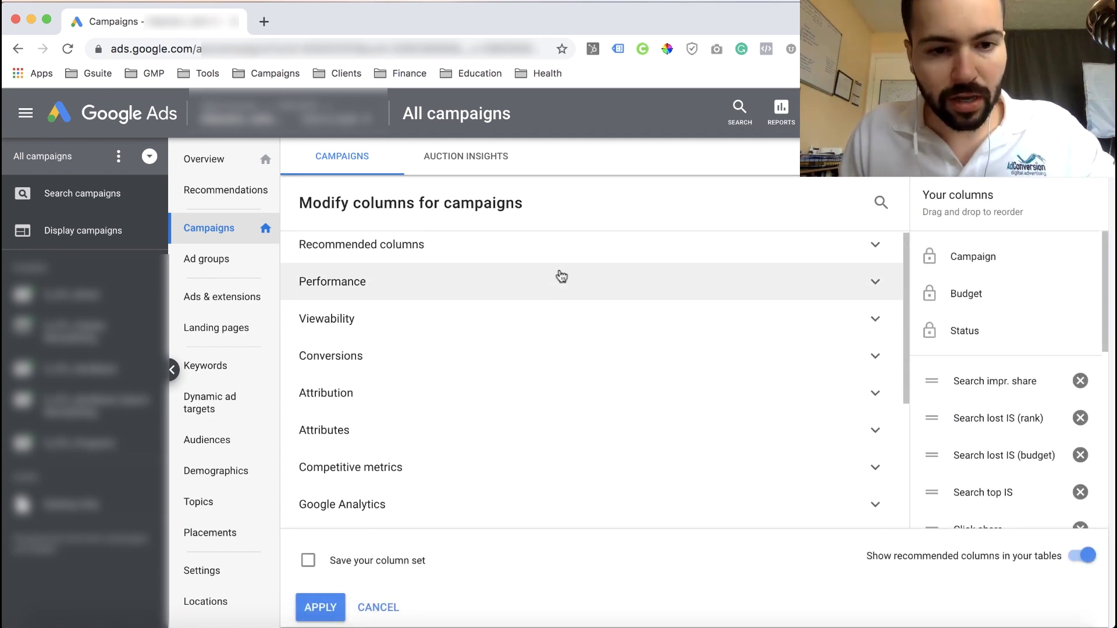
{"action": "scroll", "coordinate": [522, 312], "scroll_direction": "down", "scroll_amount": 1}
{"action": "scroll", "coordinate": [518, 279], "scroll_direction": "down", "scroll_amount": 2}
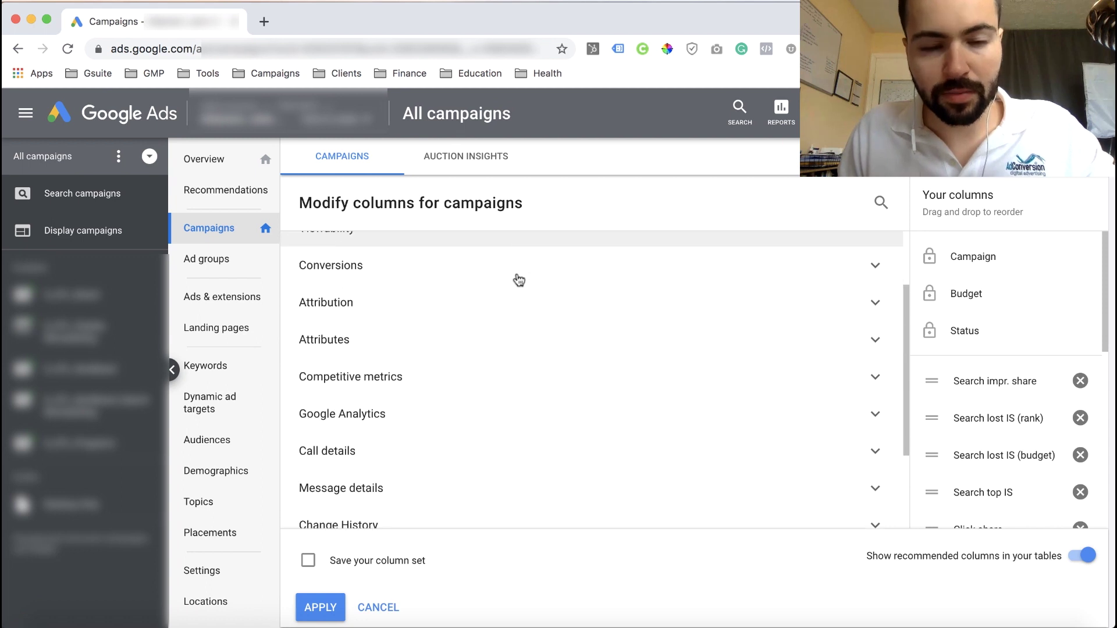
{"action": "scroll", "coordinate": [516, 280], "scroll_direction": "down", "scroll_amount": 1}
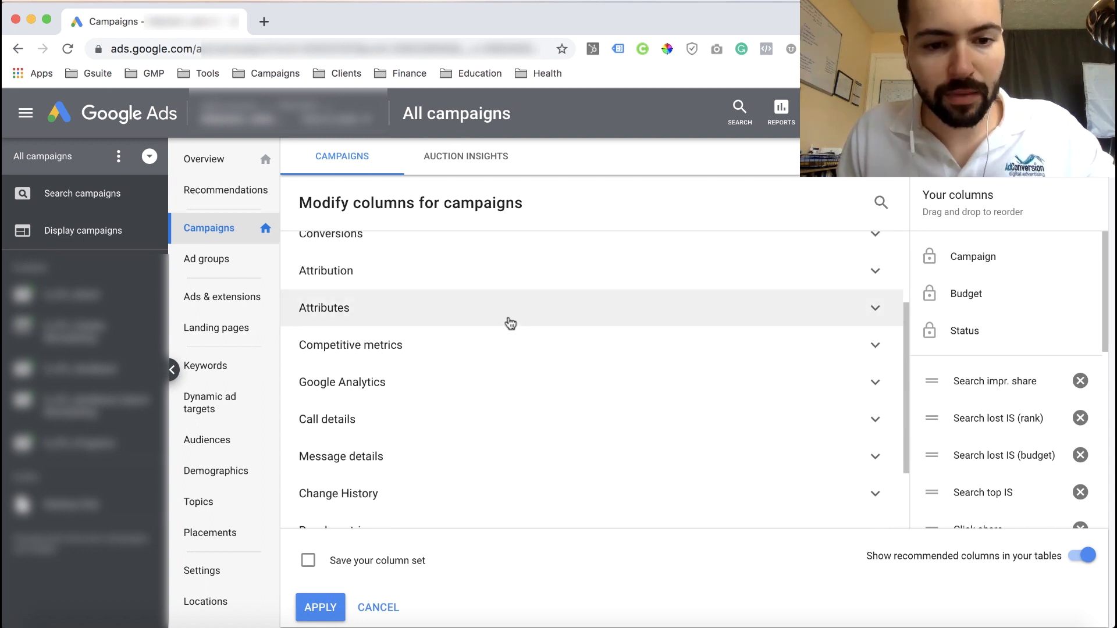
{"action": "scroll", "coordinate": [508, 291], "scroll_direction": "down", "scroll_amount": 1}
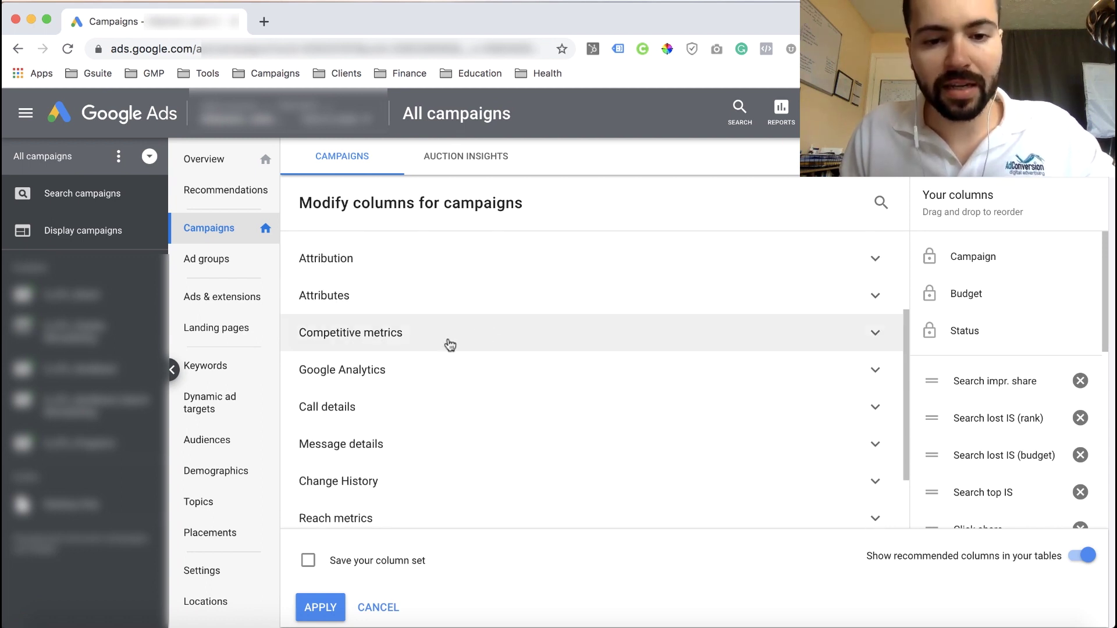
{"action": "left_click", "coordinate": [464, 336]}
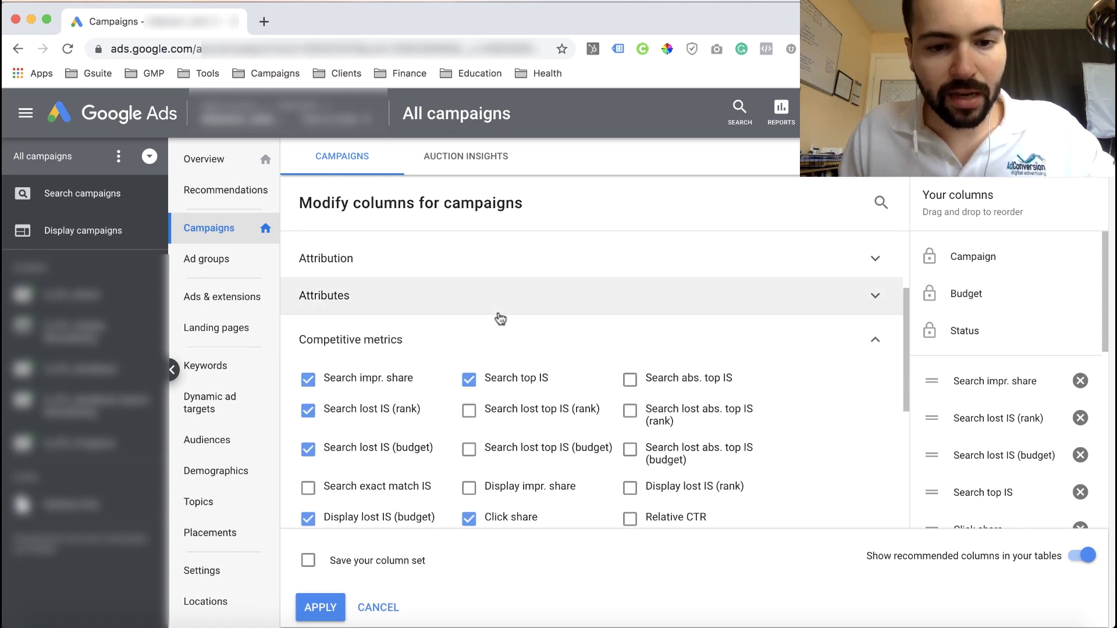
{"action": "scroll", "coordinate": [431, 288], "scroll_direction": "down", "scroll_amount": 1}
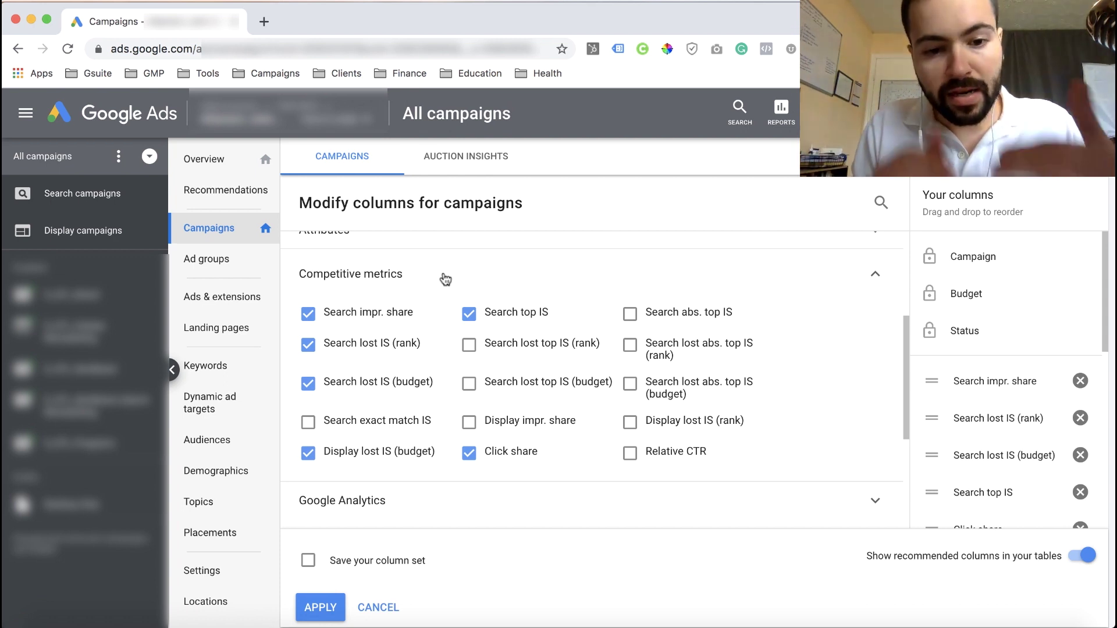
{"action": "mouse_move", "coordinate": [428, 386]}
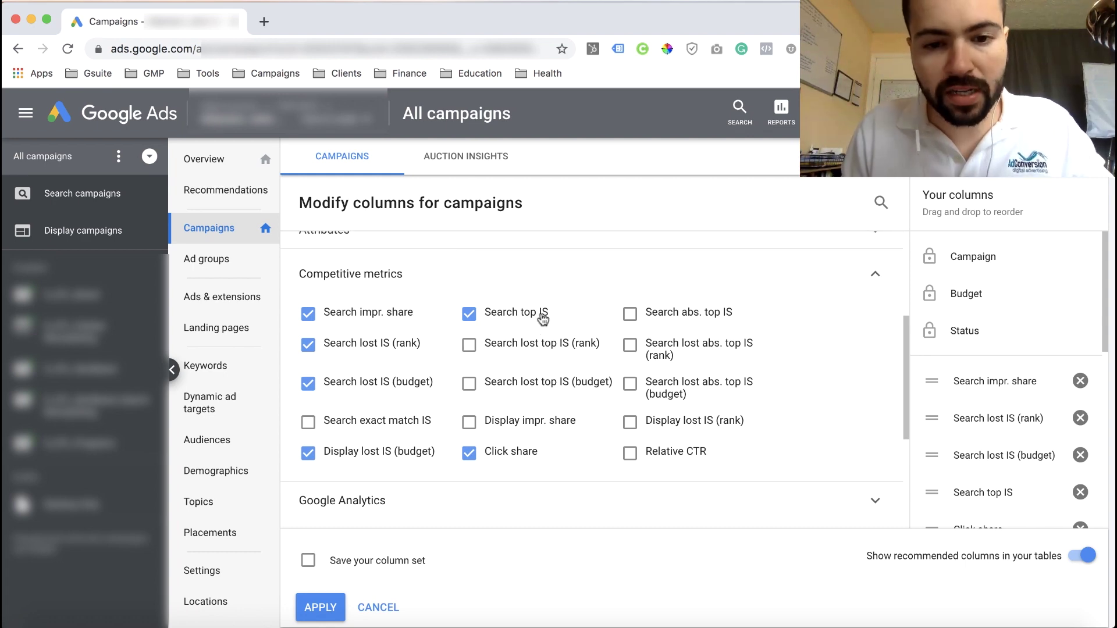
{"action": "mouse_move", "coordinate": [562, 317]}
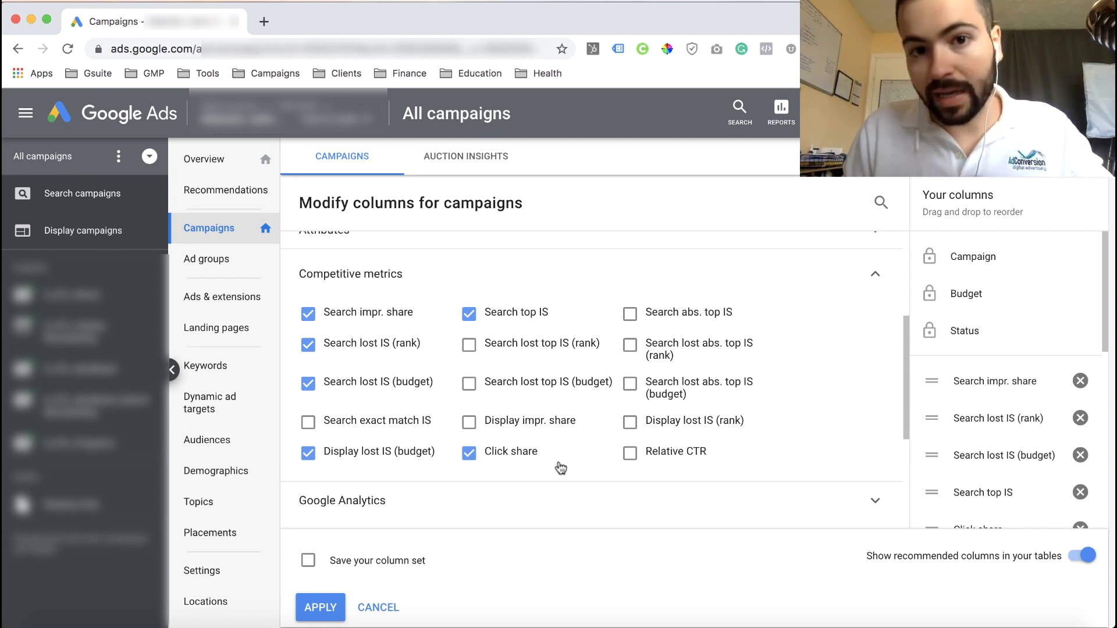
{"action": "mouse_move", "coordinate": [547, 453]}
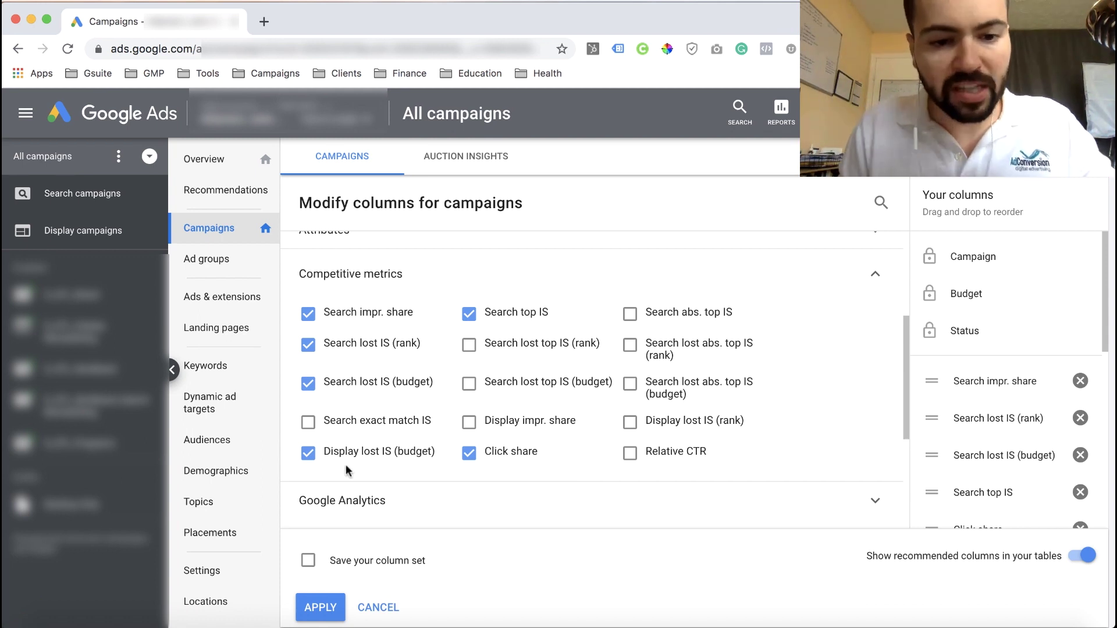
Step: Untick Display lost IS (budget), leaving five competitive metrics selected
{"action": "mouse_move", "coordinate": [309, 453]}
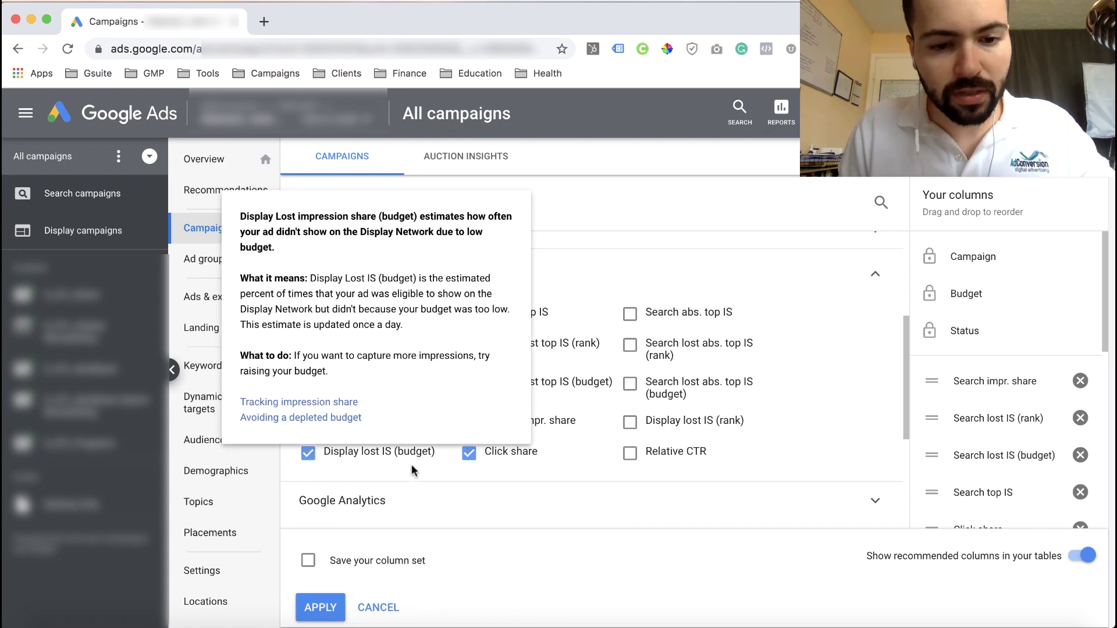
{"action": "mouse_move", "coordinate": [394, 463]}
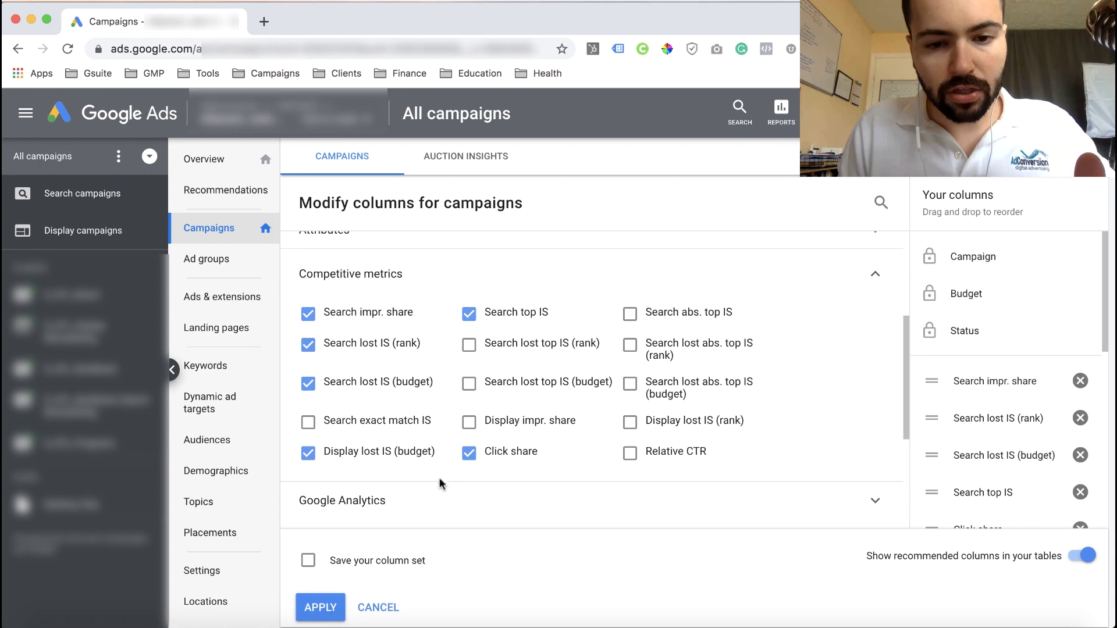
{"action": "left_click", "coordinate": [370, 460]}
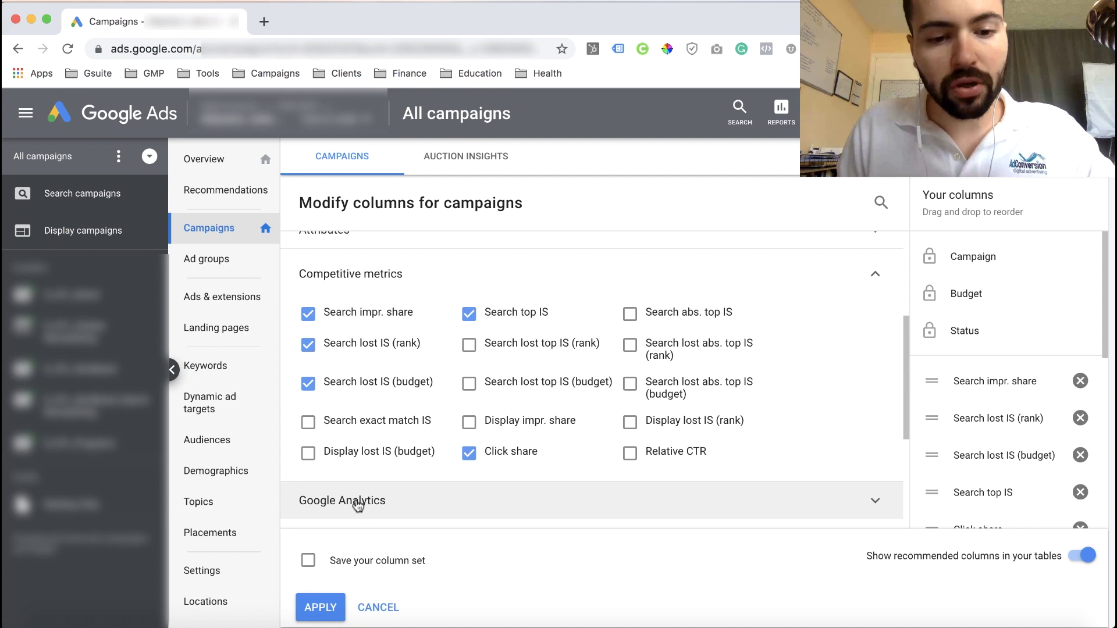
Step: Apply the five competitive metric columns to the campaigns table
{"action": "left_click", "coordinate": [324, 611]}
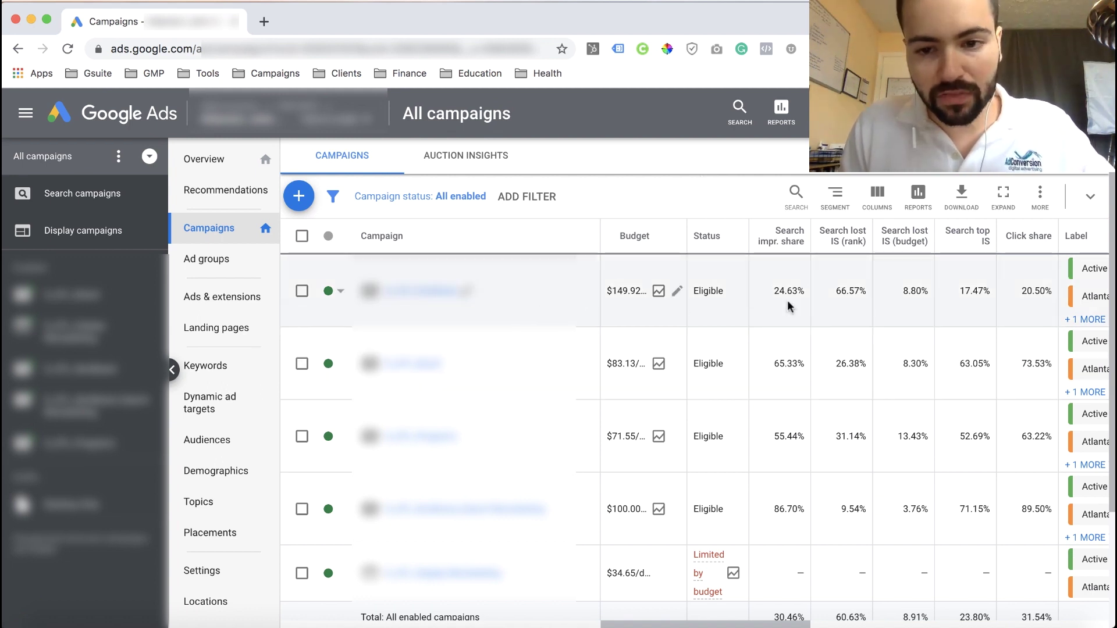
{"action": "left_click_drag", "start_coordinate": [772, 291], "coordinate": [811, 295]}
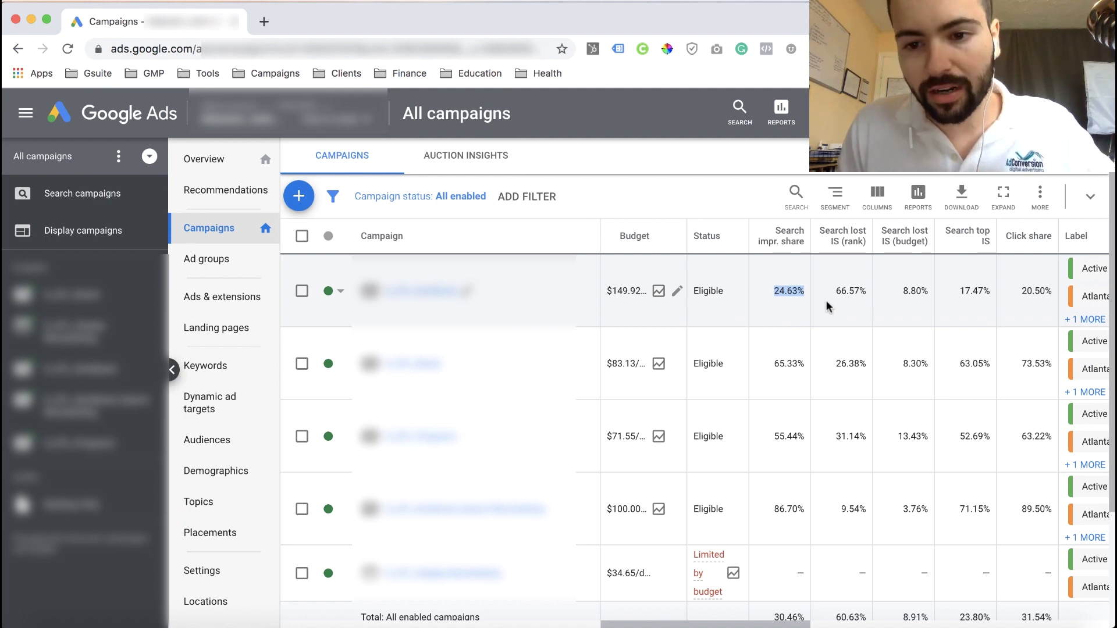
{"action": "triple_click", "coordinate": [846, 292]}
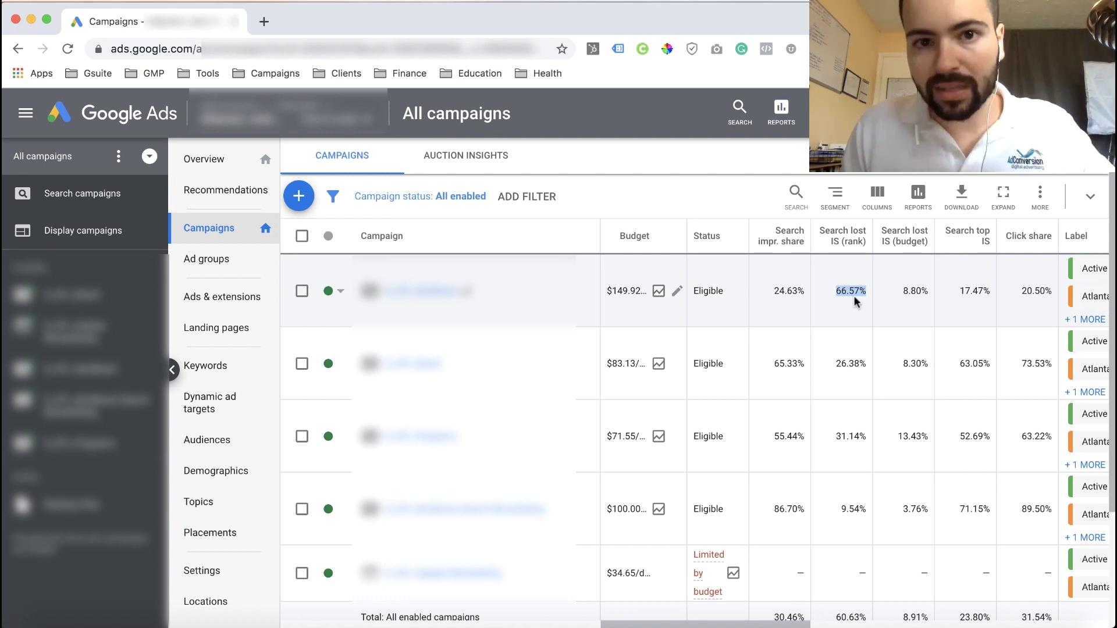
{"action": "triple_click", "coordinate": [904, 292]}
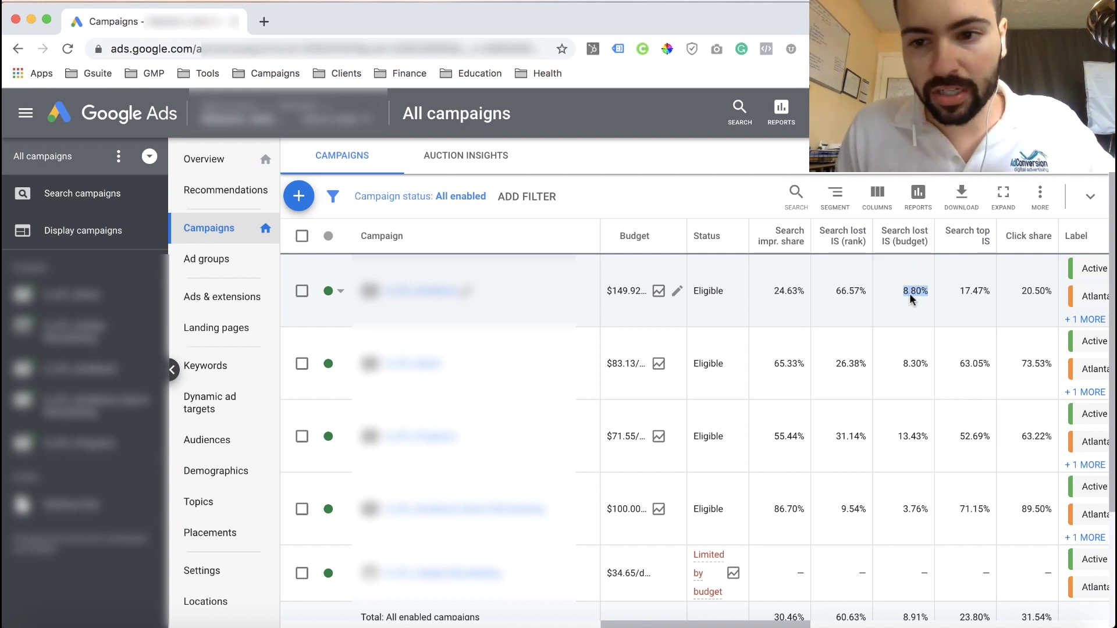
{"action": "left_click", "coordinate": [963, 289]}
{"action": "triple_click", "coordinate": [963, 289]}
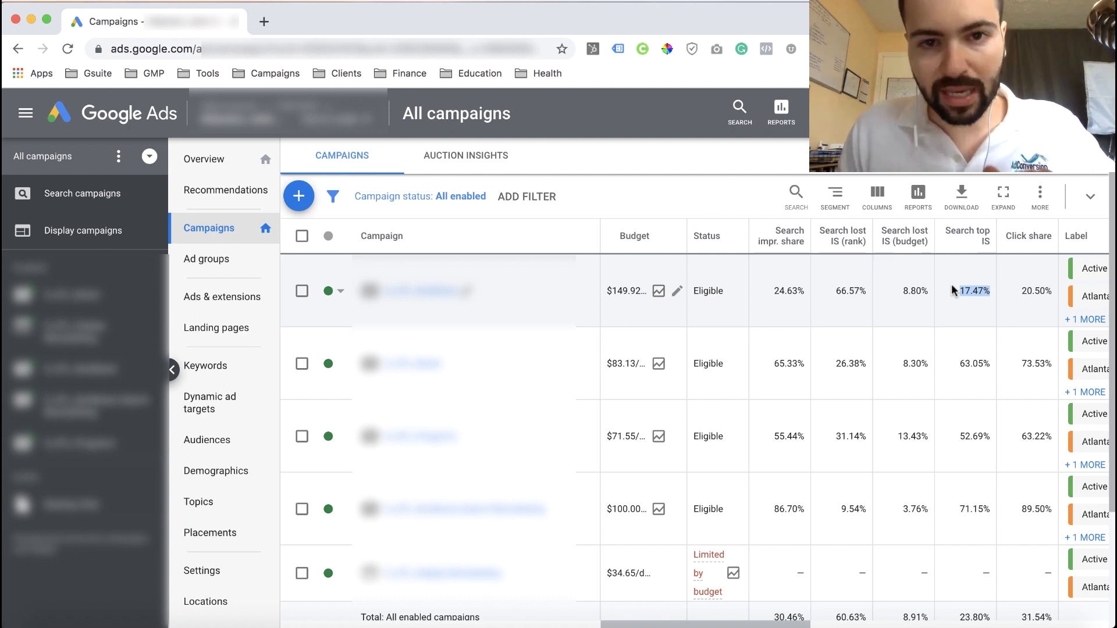
{"action": "left_click", "coordinate": [783, 356]}
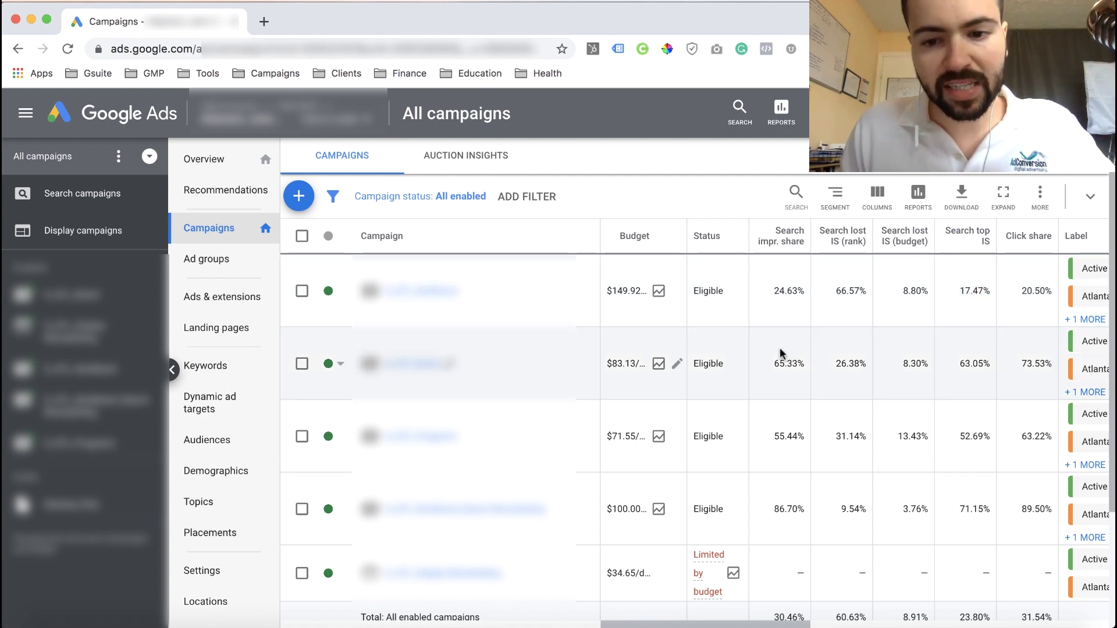
{"action": "double_click", "coordinate": [792, 366]}
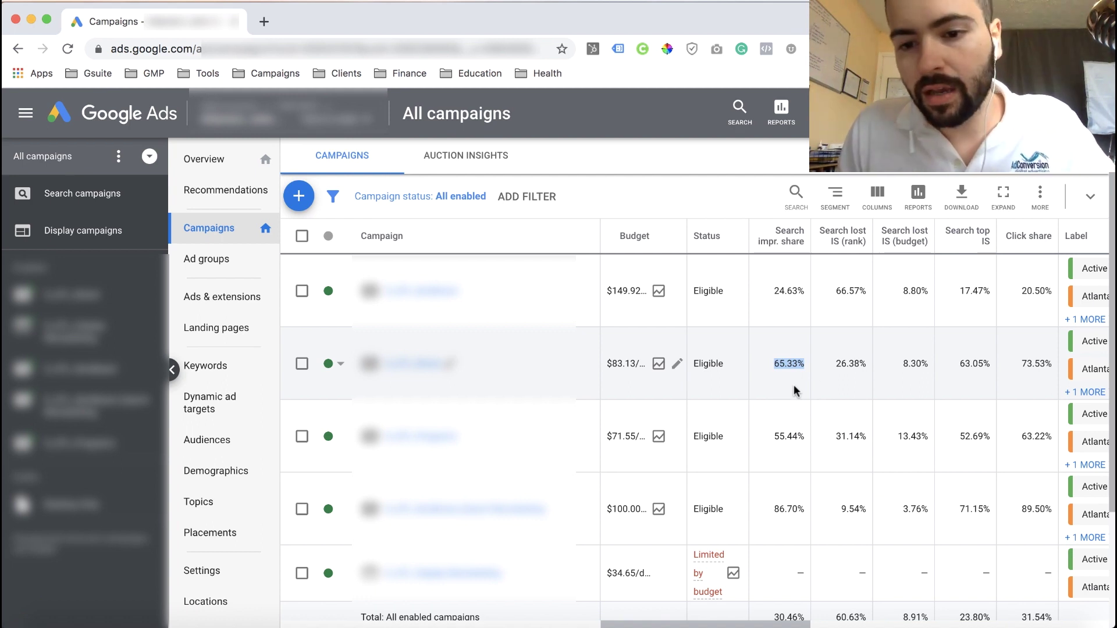
{"action": "double_click", "coordinate": [847, 366]}
{"action": "triple_click", "coordinate": [847, 365]}
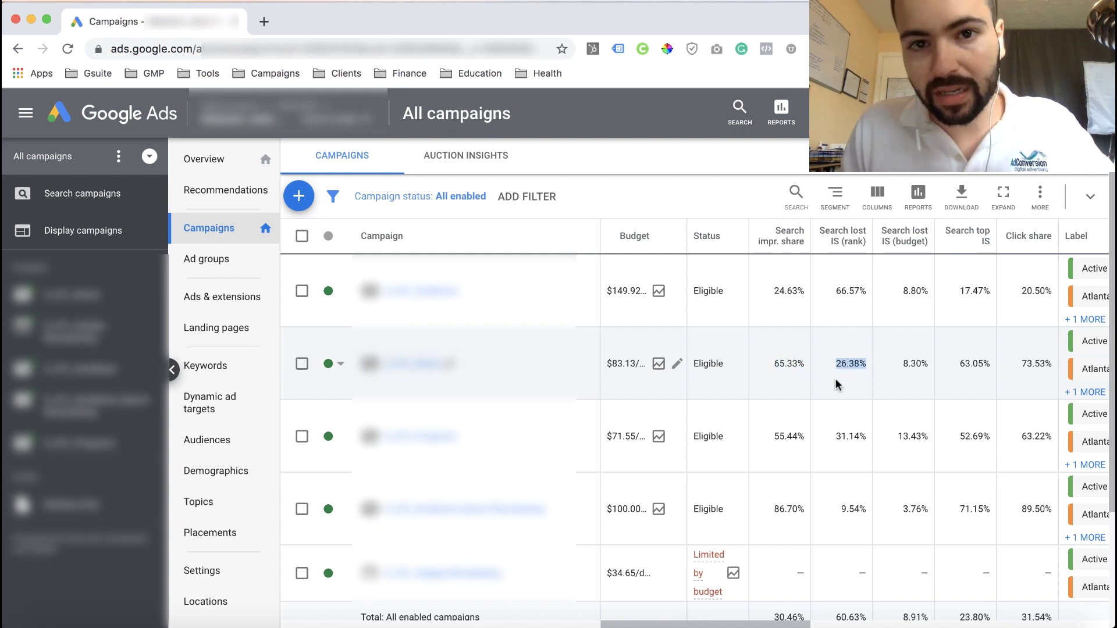
{"action": "left_click", "coordinate": [914, 371]}
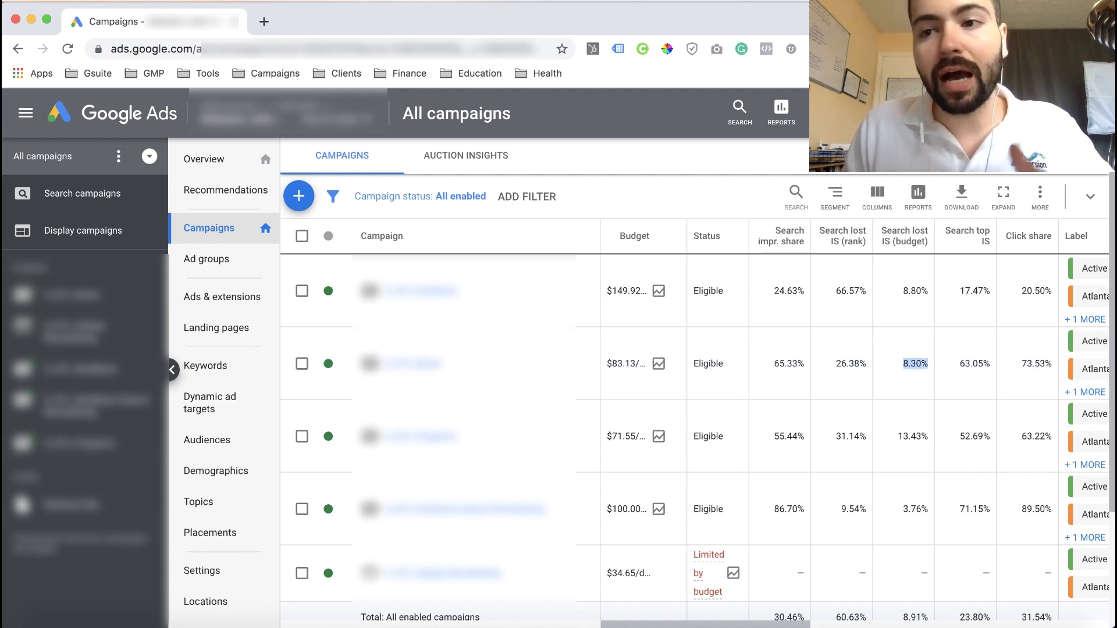
{"action": "left_click", "coordinate": [890, 353]}
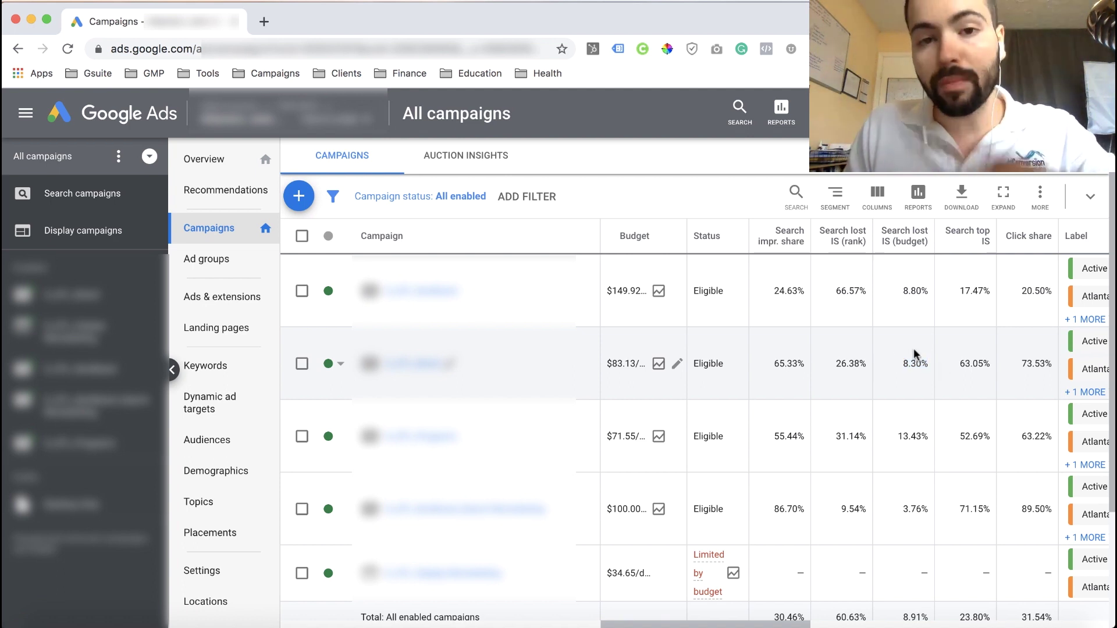
{"action": "triple_click", "coordinate": [971, 360]}
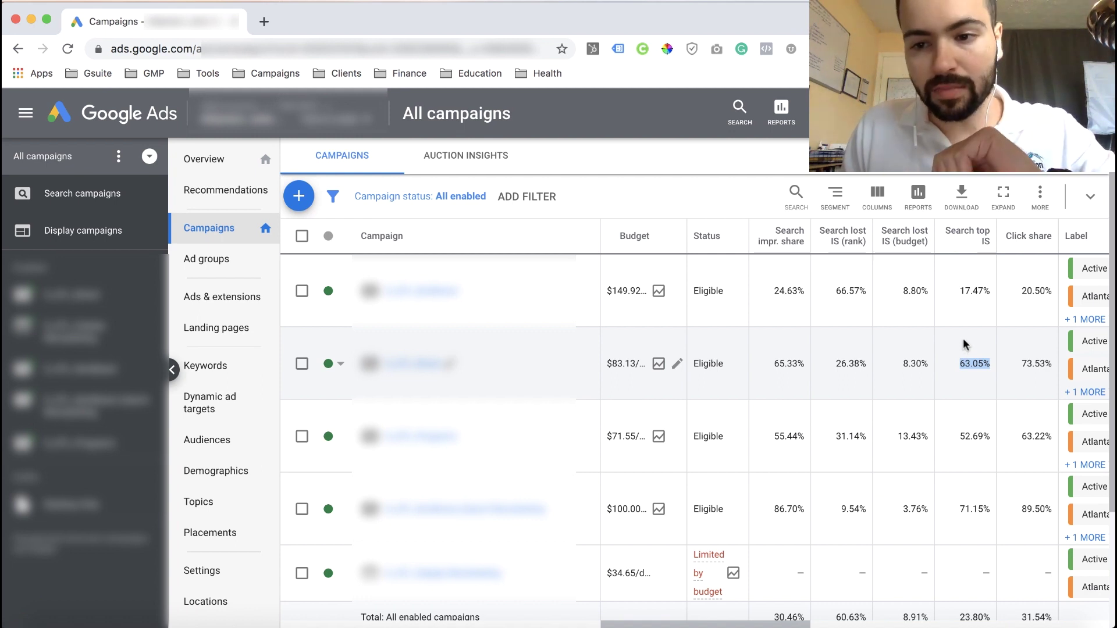
{"action": "left_click", "coordinate": [966, 347]}
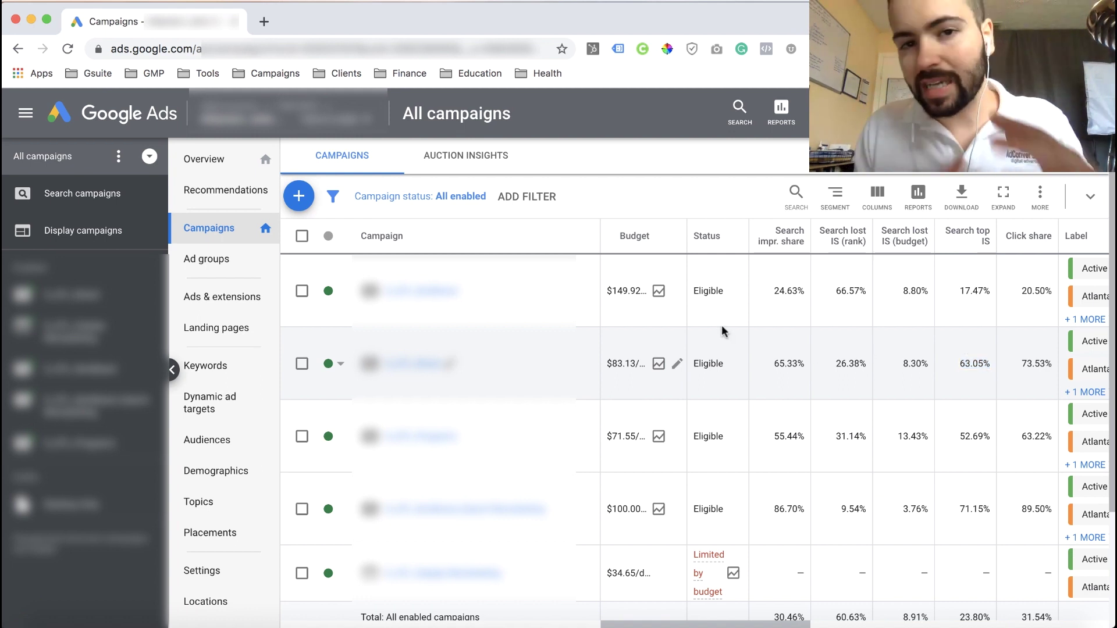